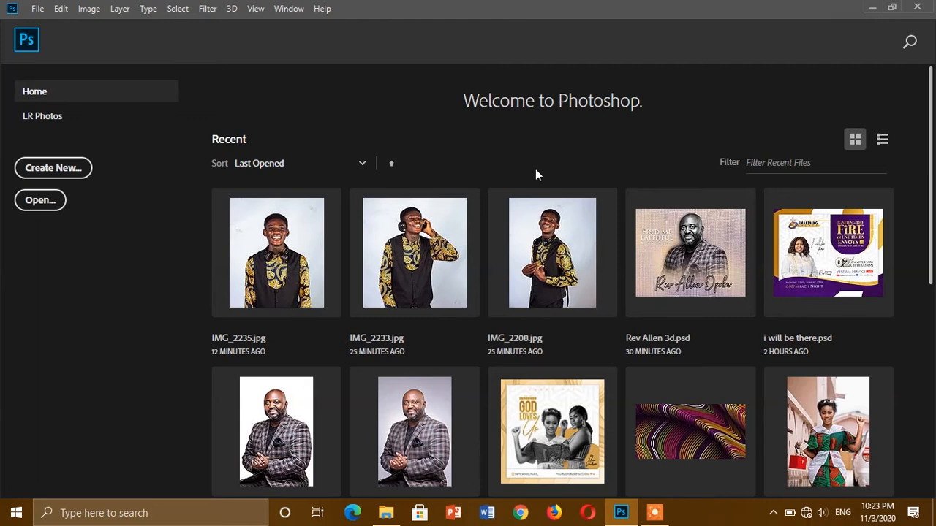
- Create a 1920 × 1080 pixel RGB document at 300 pixels/inch with a white background, and open the photo IMG_2233.jpg
{"action": "left_click", "coordinate": [53, 170]}
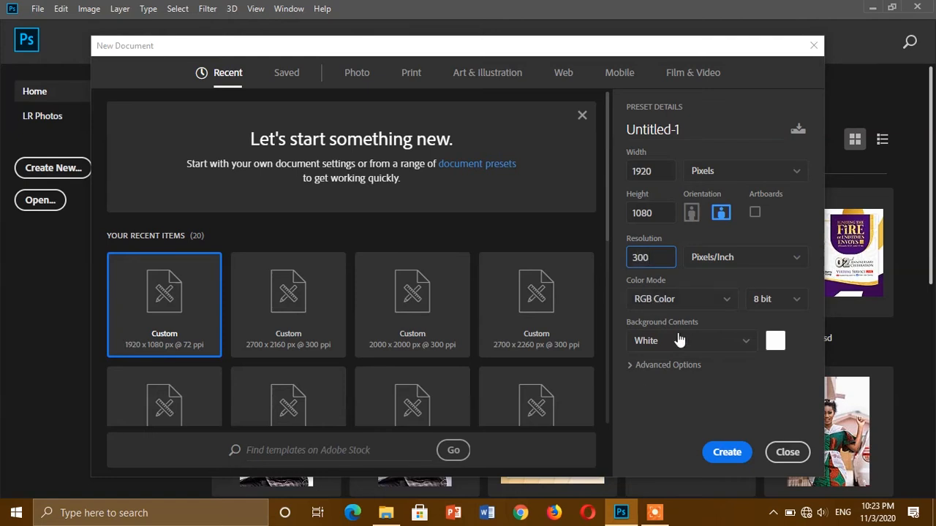
{"action": "left_click", "coordinate": [723, 452]}
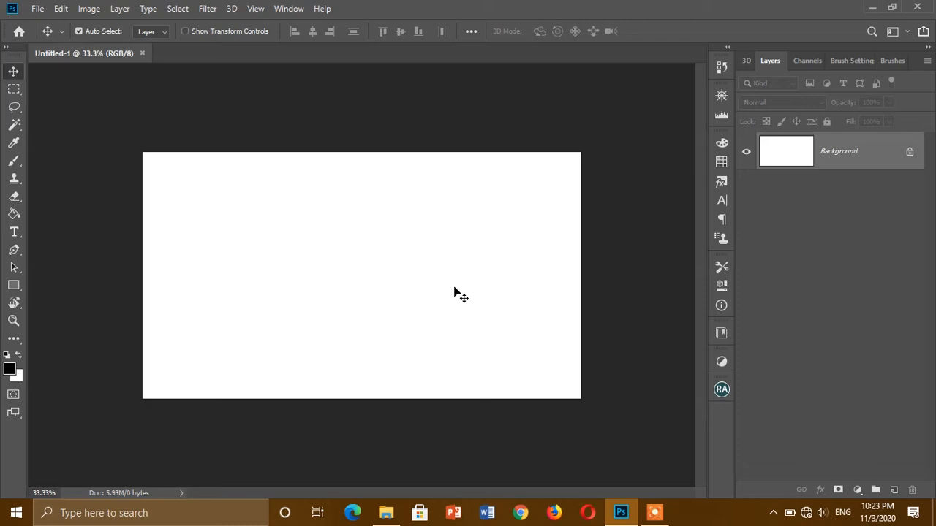
{"action": "left_click", "coordinate": [386, 514]}
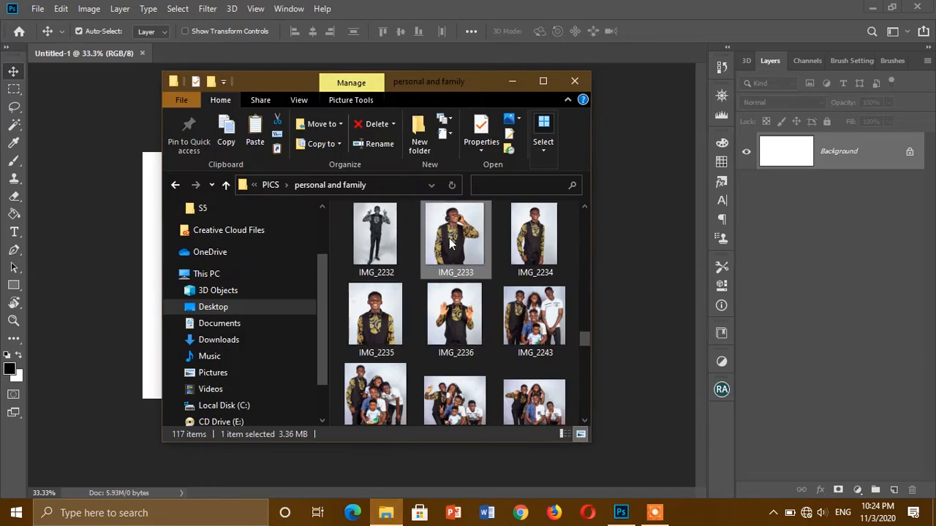
{"action": "left_click", "coordinate": [515, 7]}
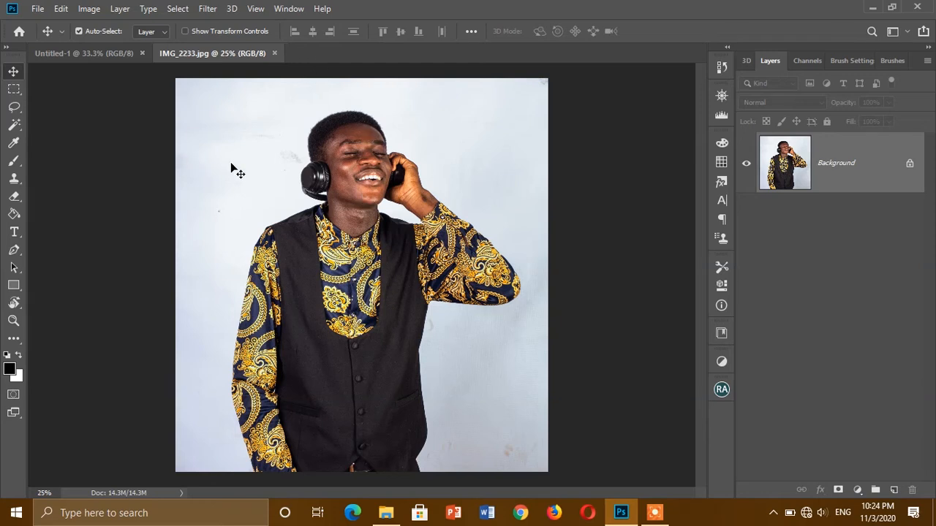
- Start a Pen tool path in Path mode along the top of the man's hair, curving down to his forehead
{"action": "left_click", "coordinate": [12, 251]}
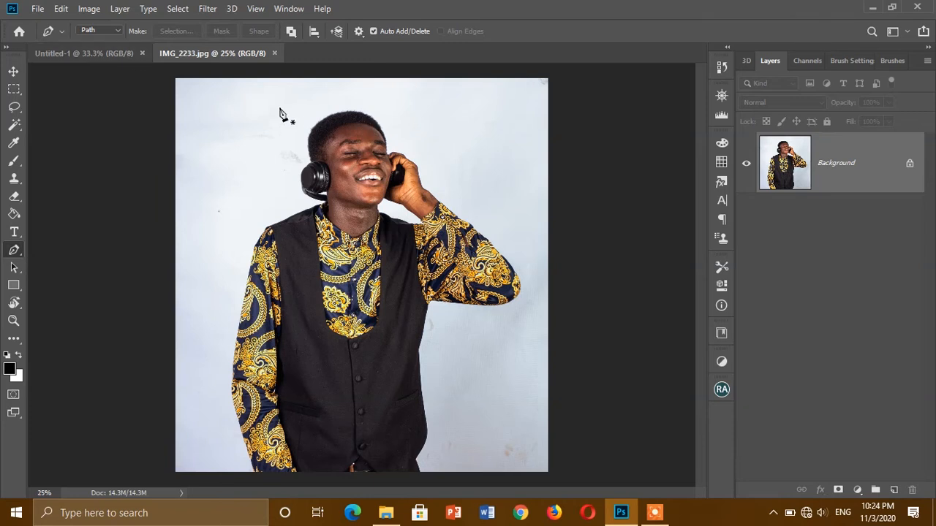
{"action": "left_click", "coordinate": [102, 33]}
{"action": "scroll", "coordinate": [334, 134], "scroll_direction": "up", "scroll_amount": 3}
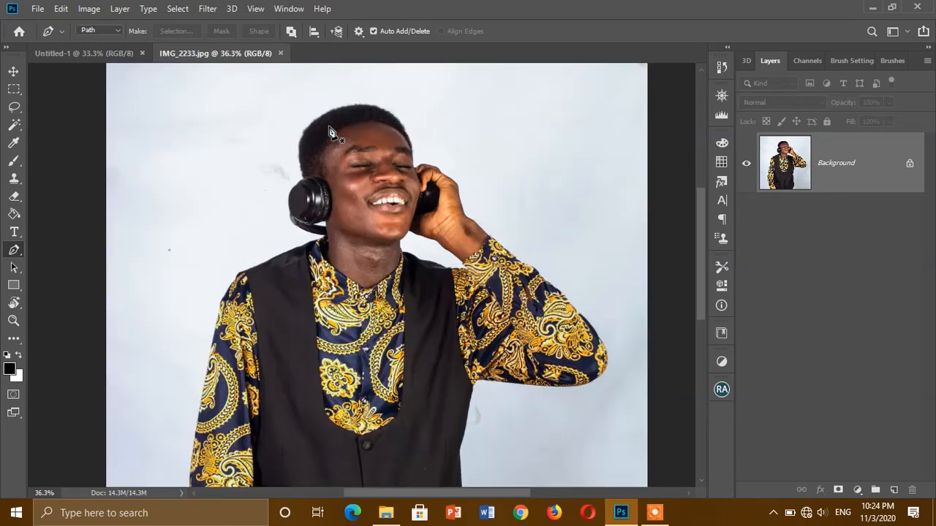
{"action": "scroll", "coordinate": [331, 134], "scroll_direction": "up", "scroll_amount": 4}
{"action": "left_click", "coordinate": [276, 134]}
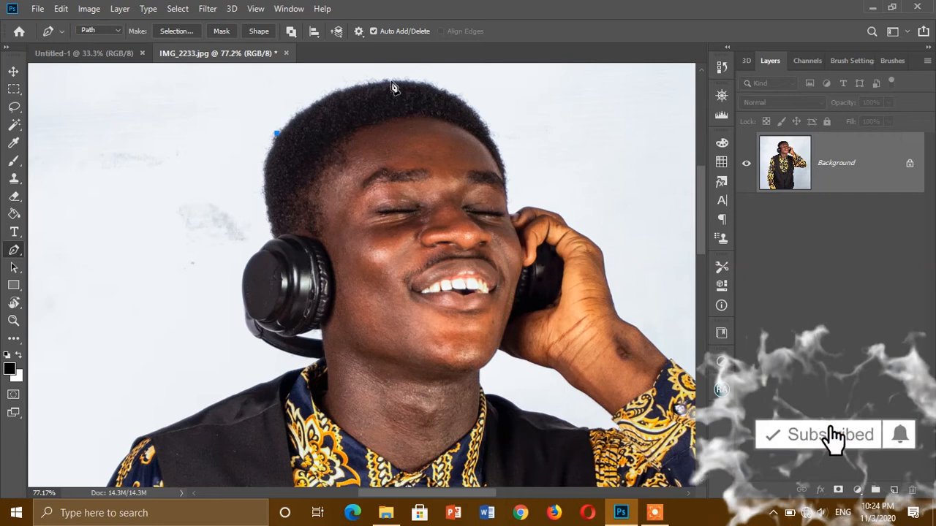
{"action": "left_click_drag", "start_coordinate": [393, 82], "coordinate": [434, 84]}
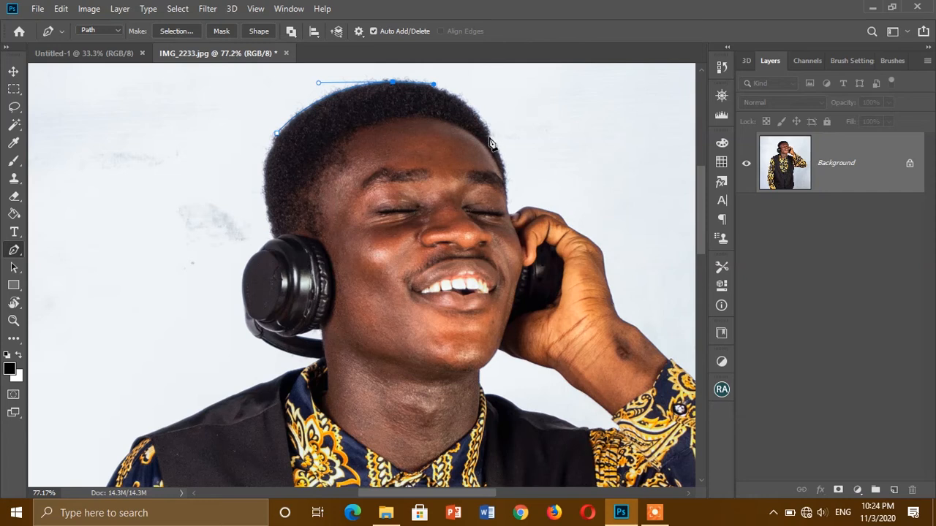
{"action": "left_click_drag", "start_coordinate": [490, 134], "coordinate": [506, 198]}
- Continue the path around the raised hand, along the forearm and around the sleeve to the elbow
{"action": "left_click", "coordinate": [522, 208]}
{"action": "left_click_drag", "start_coordinate": [566, 224], "coordinate": [469, 191]}
{"action": "left_click", "coordinate": [499, 209]}
{"action": "mouse_move", "coordinate": [516, 221]}
{"action": "left_mouse_down"}
{"action": "mouse_move", "coordinate": [529, 223]}
{"action": "mouse_move", "coordinate": [524, 229]}
{"action": "left_mouse_up"}
{"action": "left_click", "coordinate": [553, 257]}
{"action": "left_click_drag", "start_coordinate": [607, 309], "coordinate": [436, 204]}
{"action": "left_click_drag", "start_coordinate": [478, 231], "coordinate": [536, 292]}
{"action": "left_click_drag", "start_coordinate": [565, 333], "coordinate": [551, 273]}
{"action": "left_click", "coordinate": [559, 265]}
{"action": "left_click", "coordinate": [591, 307]}
{"action": "left_click_drag", "start_coordinate": [598, 383], "coordinate": [568, 417]}
- Trace the path under the raised sleeve, down the side of the vest and along the photo's lower edge to the other sleeve
{"action": "left_click", "coordinate": [333, 408]}
{"action": "left_click_drag", "start_coordinate": [324, 407], "coordinate": [476, 232]}
{"action": "left_click_drag", "start_coordinate": [448, 365], "coordinate": [442, 380]}
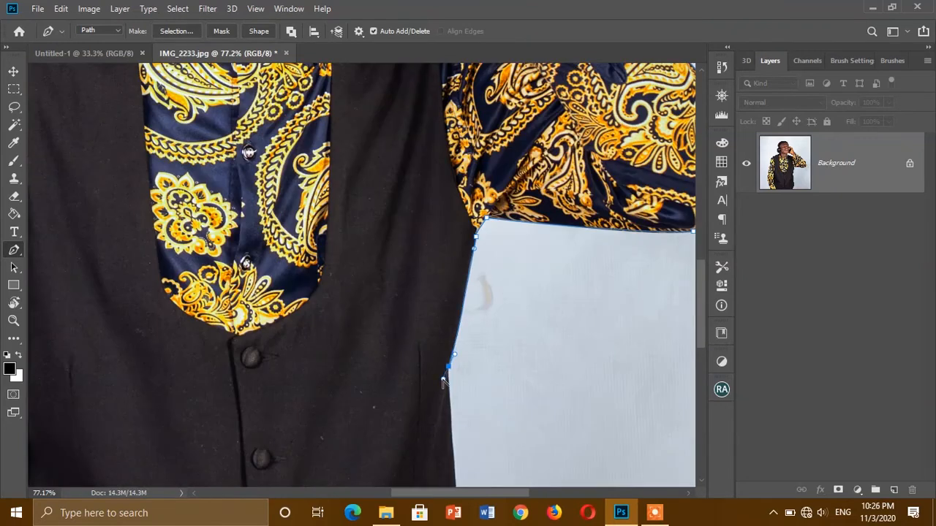
{"action": "scroll", "coordinate": [442, 380], "scroll_direction": "down", "scroll_amount": 5}
{"action": "left_click", "coordinate": [464, 272]}
{"action": "left_click_drag", "start_coordinate": [470, 418], "coordinate": [516, 403]}
{"action": "left_click_drag", "start_coordinate": [483, 394], "coordinate": [431, 477]}
{"action": "left_click", "coordinate": [502, 433]}
{"action": "scroll", "coordinate": [213, 441], "scroll_direction": "left", "scroll_amount": 5}
{"action": "left_click", "coordinate": [239, 421]}
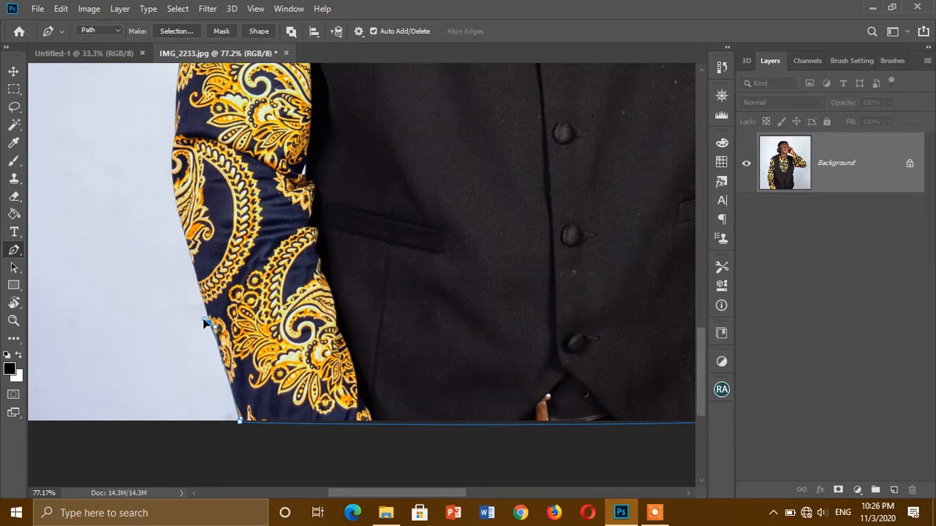
- Trace the path up the outer edge of the lowered arm's sleeve and over the shoulder to the collar
{"action": "scroll", "coordinate": [203, 318], "scroll_direction": "up", "scroll_amount": 5}
{"action": "left_click", "coordinate": [227, 305]}
{"action": "left_click", "coordinate": [236, 268]}
{"action": "left_click_drag", "start_coordinate": [265, 158], "coordinate": [307, 263]}
{"action": "left_click_drag", "start_coordinate": [292, 176], "coordinate": [299, 220]}
{"action": "left_click_drag", "start_coordinate": [307, 146], "coordinate": [331, 243]}
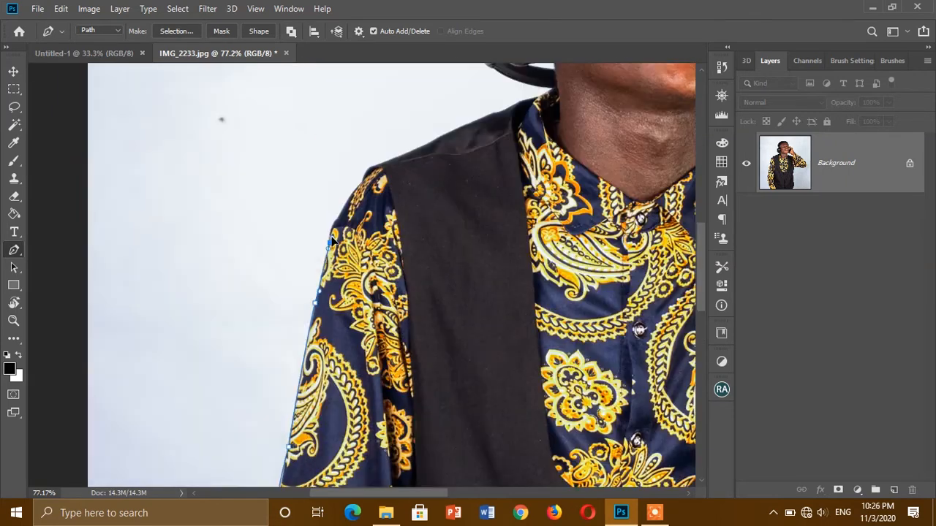
{"action": "left_click_drag", "start_coordinate": [365, 182], "coordinate": [352, 220]}
{"action": "left_click", "coordinate": [424, 186]}
{"action": "left_click", "coordinate": [451, 175]}
{"action": "left_click", "coordinate": [480, 164]}
- Trace around the headphones and up the back of the hair, closing the path at its starting point
{"action": "left_click", "coordinate": [414, 131]}
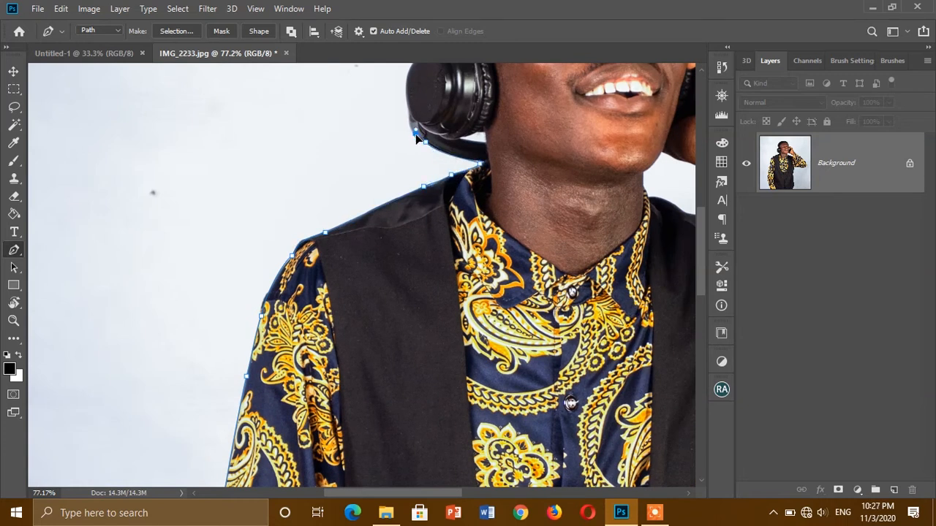
{"action": "left_click_drag", "start_coordinate": [418, 145], "coordinate": [440, 239]}
{"action": "left_click", "coordinate": [455, 197]}
{"action": "left_click_drag", "start_coordinate": [472, 193], "coordinate": [489, 266]}
{"action": "left_click", "coordinate": [483, 246]}
{"action": "left_click", "coordinate": [477, 201]}
{"action": "left_click", "coordinate": [490, 155]}
{"action": "scroll", "coordinate": [535, 232], "scroll_direction": "right", "scroll_amount": 5}
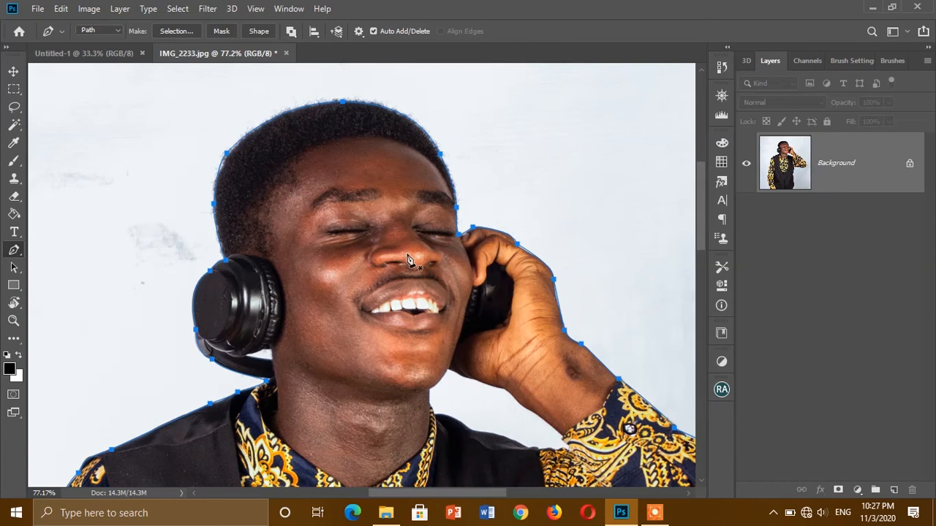
- Convert the closed path into a new anti-aliased selection with a feather radius of 0 pixels
{"action": "right_click", "coordinate": [385, 228]}
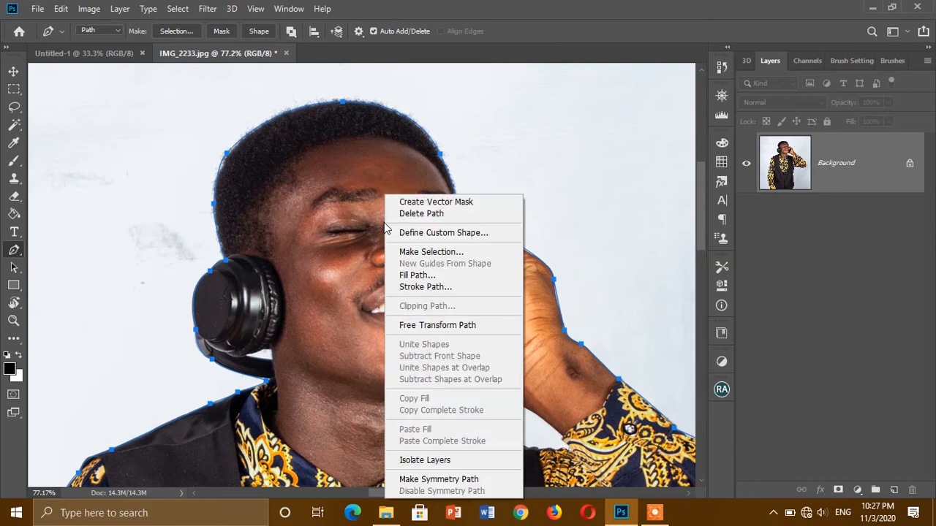
{"action": "left_click", "coordinate": [427, 251]}
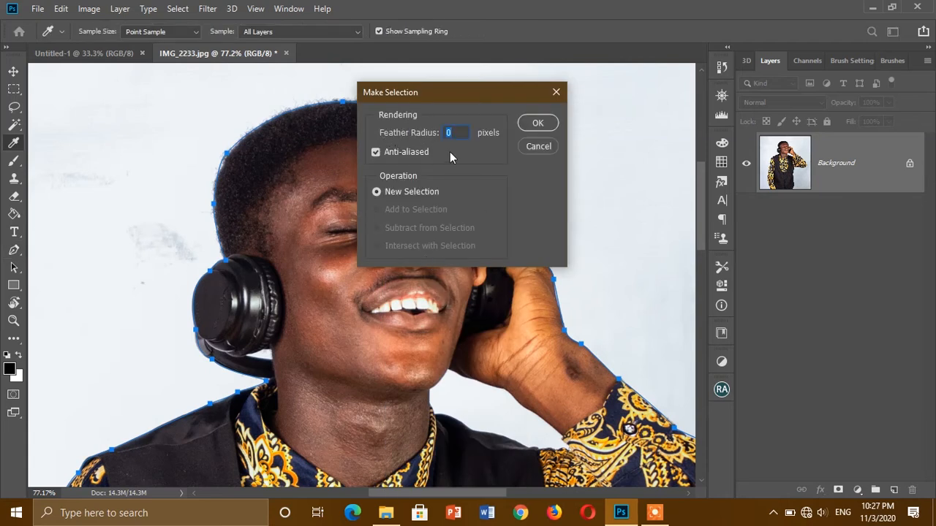
{"action": "left_click", "coordinate": [529, 125]}
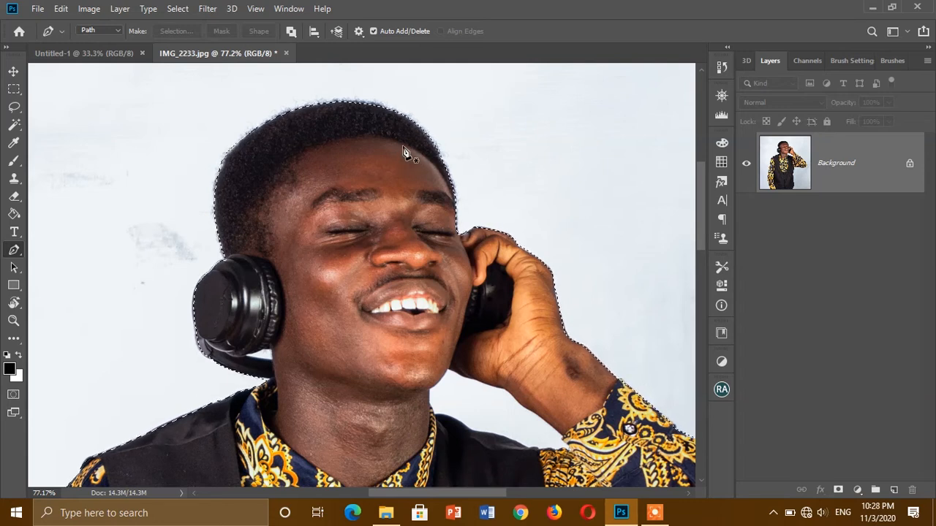
- Output the selected man to a new layer through Select and Mask
{"action": "left_click", "coordinate": [192, 8]}
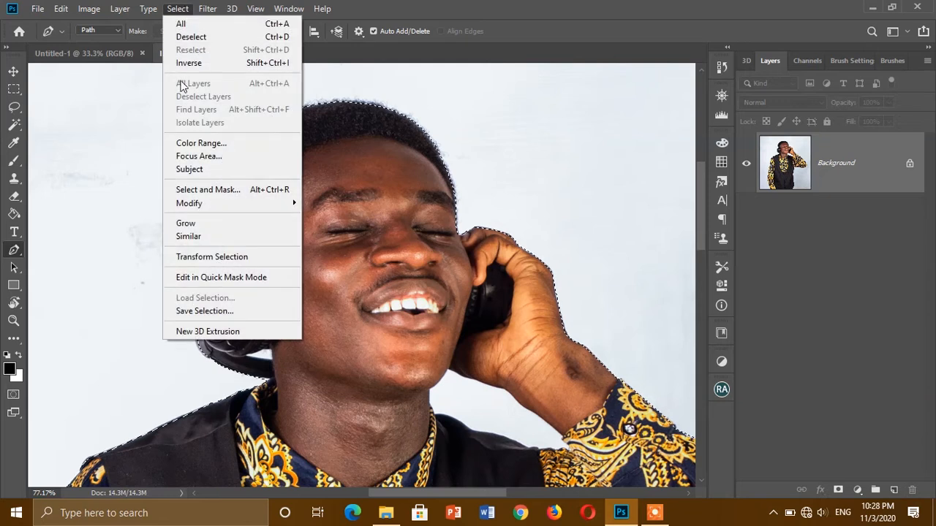
{"action": "left_click", "coordinate": [208, 190]}
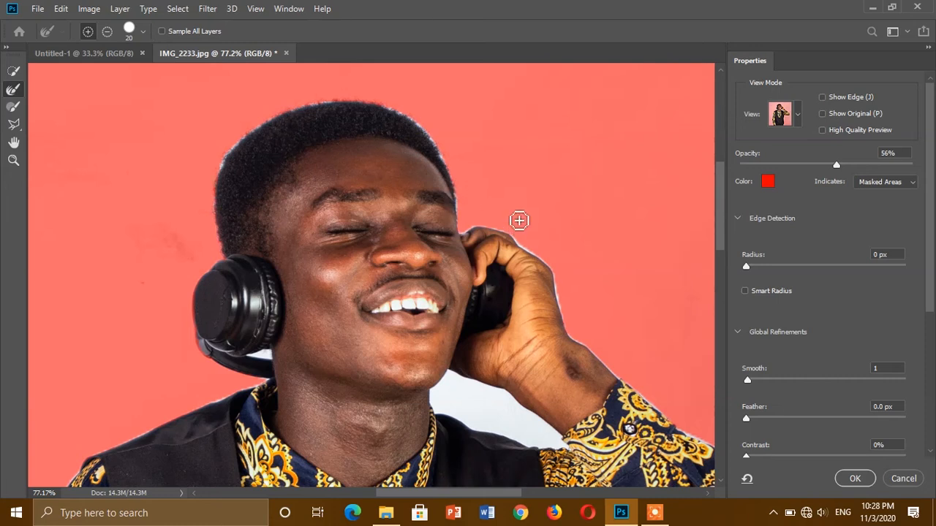
{"action": "scroll", "coordinate": [817, 287], "scroll_direction": "down", "scroll_amount": 3}
{"action": "scroll", "coordinate": [815, 287], "scroll_direction": "down", "scroll_amount": 5}
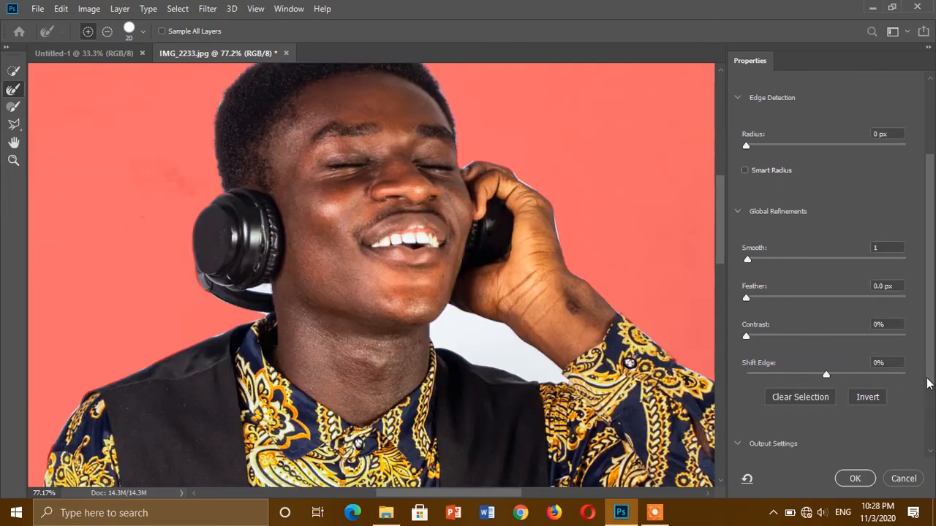
{"action": "scroll", "coordinate": [928, 391], "scroll_direction": "down", "scroll_amount": 3}
{"action": "left_click", "coordinate": [817, 431]}
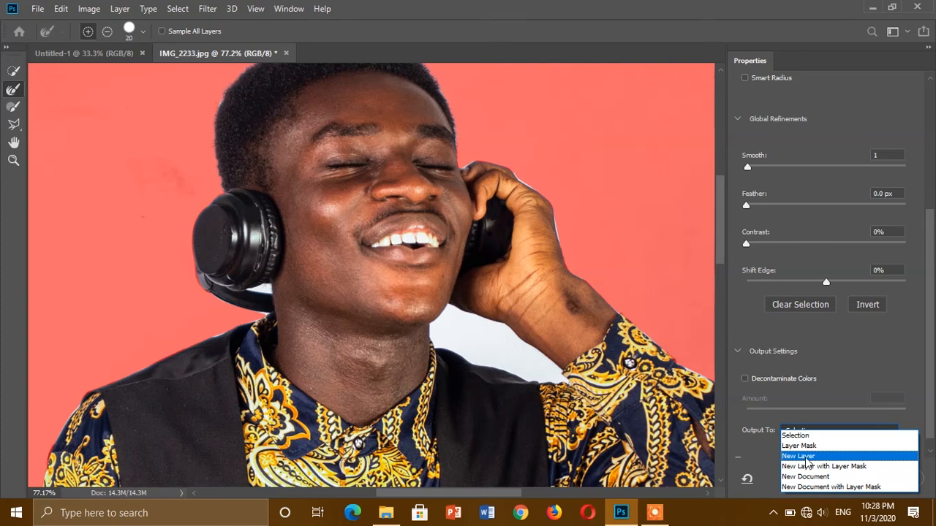
{"action": "left_click", "coordinate": [803, 460]}
{"action": "left_click", "coordinate": [855, 478]}
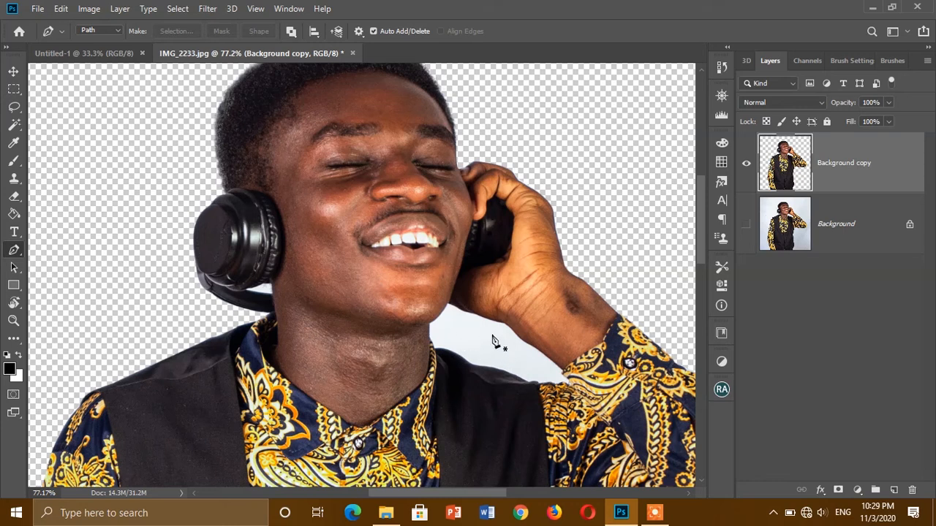
- Trace a closed Pen path around the leftover background between the neck, shoulder and raised arm
{"action": "left_click_drag", "start_coordinate": [448, 304], "coordinate": [512, 326]}
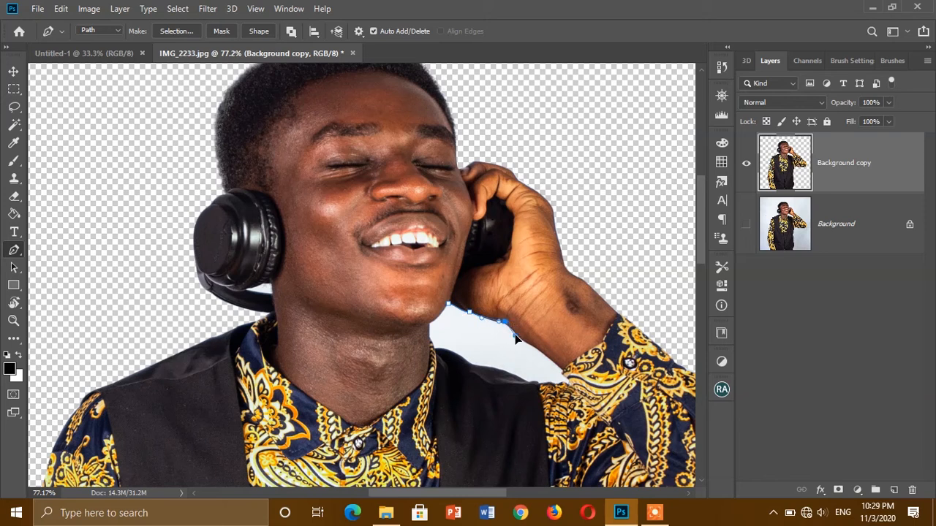
{"action": "left_click", "coordinate": [541, 353]}
{"action": "left_click", "coordinate": [560, 369]}
{"action": "left_click", "coordinate": [563, 382]}
{"action": "left_click", "coordinate": [529, 380]}
{"action": "left_click", "coordinate": [476, 369]}
{"action": "left_click", "coordinate": [459, 354]}
{"action": "left_click_drag", "start_coordinate": [443, 340], "coordinate": [441, 338]}
{"action": "left_click", "coordinate": [435, 350]}
{"action": "left_click", "coordinate": [429, 338]}
{"action": "left_click", "coordinate": [429, 325]}
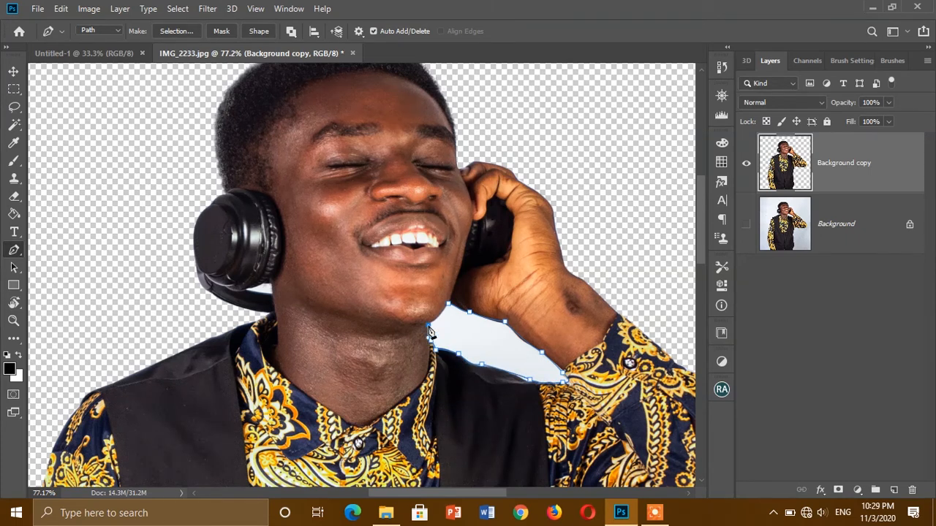
{"action": "left_click", "coordinate": [447, 304]}
- Turn the gap path into a selection with 0 pixels feather, delete the background inside it and deselect
{"action": "right_click", "coordinate": [451, 327]}
{"action": "left_click", "coordinate": [497, 70]}
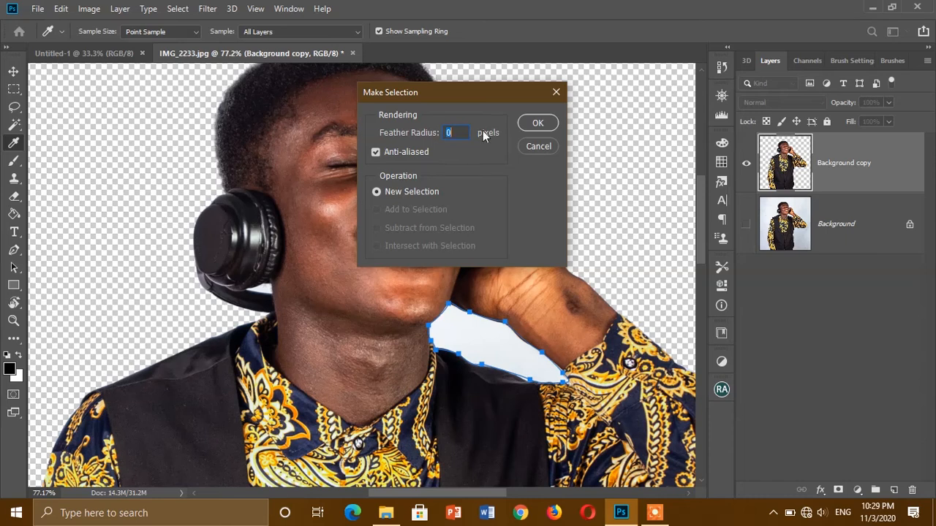
{"action": "left_click", "coordinate": [534, 123]}
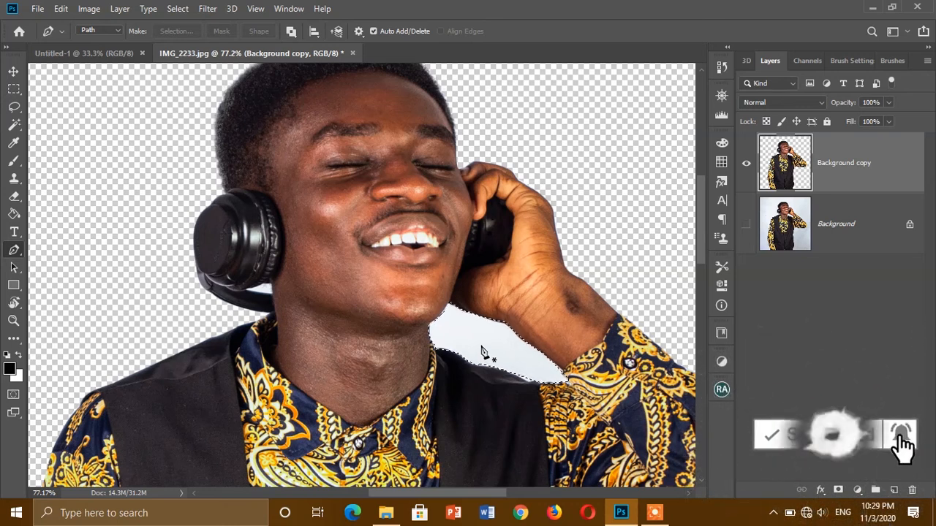
{"action": "key", "text": "Delete"}
{"action": "key", "text": "ctrl+d"}
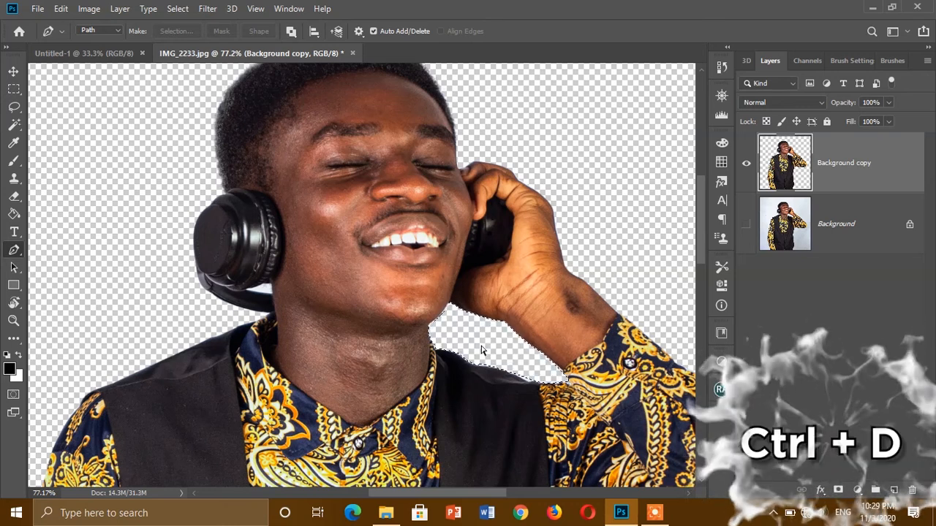
{"action": "key", "text": "ctrl+d"}
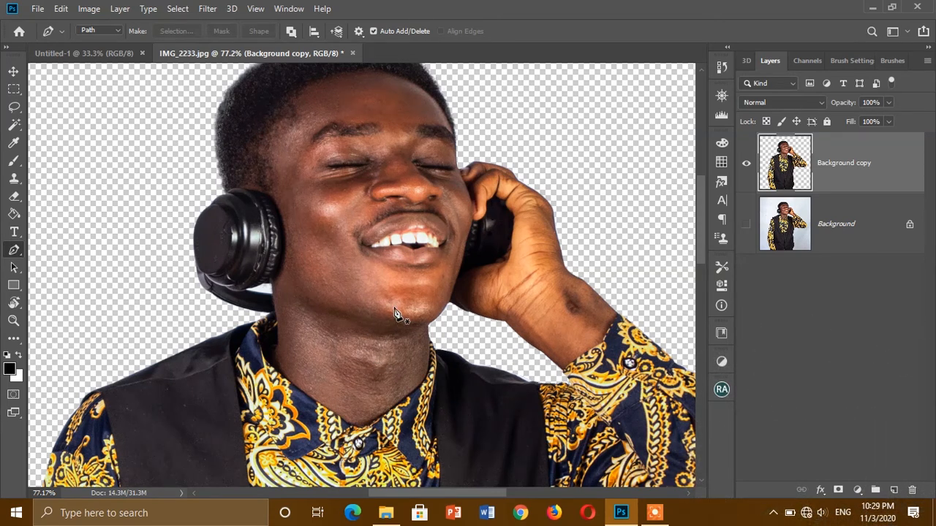
- Move the cut-out man from IMG_2233.jpg into the Untitled-1 document
{"action": "scroll", "coordinate": [395, 314], "scroll_direction": "down", "scroll_amount": 4}
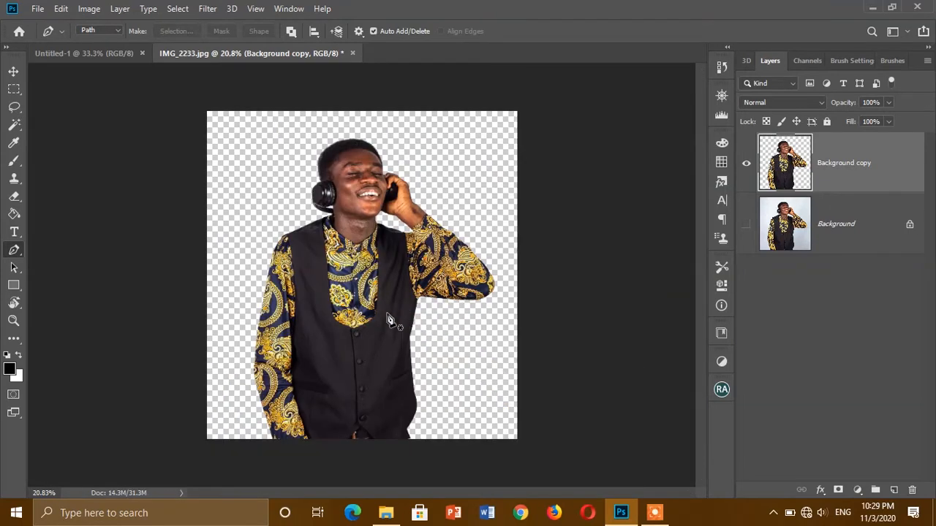
{"action": "left_click", "coordinate": [13, 71]}
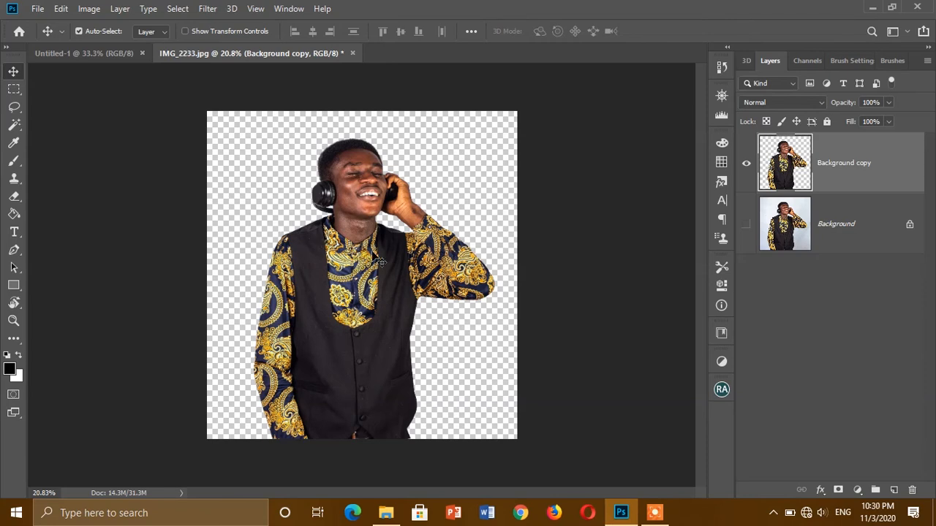
{"action": "left_click_drag", "start_coordinate": [379, 263], "coordinate": [255, 259]}
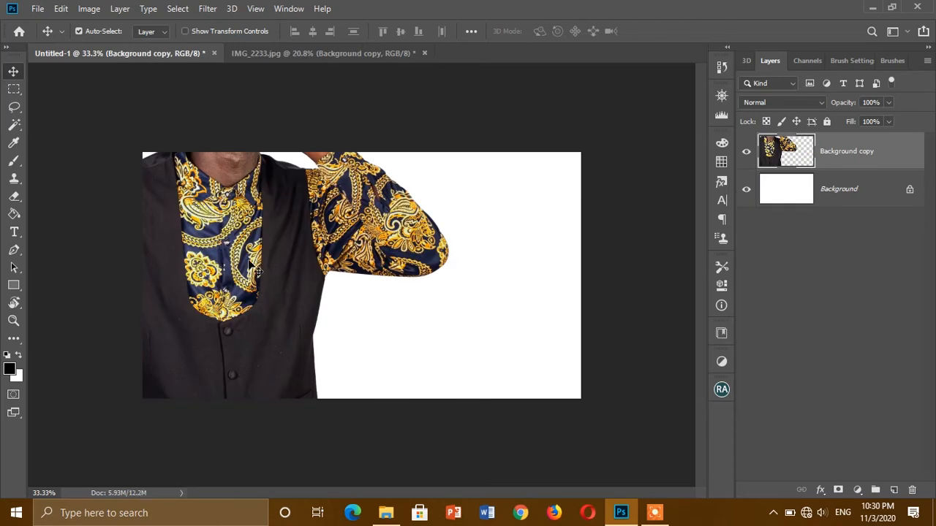
- Scale the cut-out man proportionally to about 47% and place him on the canvas's lower edge, in its left half
{"action": "key", "text": "ctrl+t"}
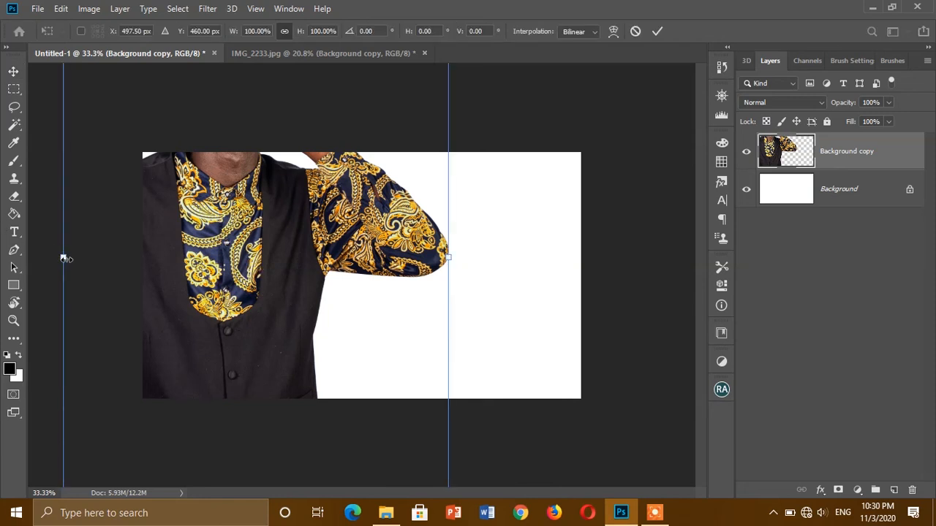
{"action": "left_click_drag", "start_coordinate": [64, 258], "coordinate": [219, 344]}
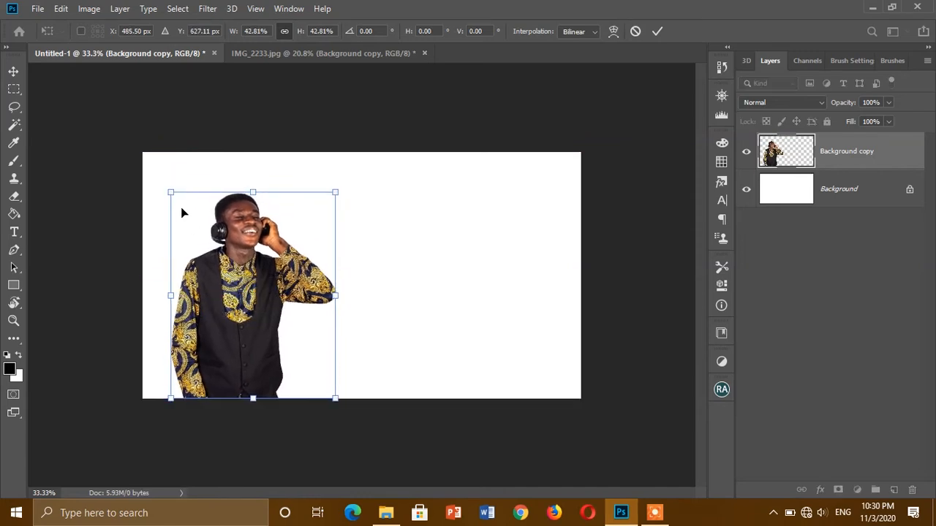
{"action": "left_click_drag", "start_coordinate": [168, 187], "coordinate": [156, 172]}
{"action": "left_click_drag", "start_coordinate": [212, 226], "coordinate": [228, 226]}
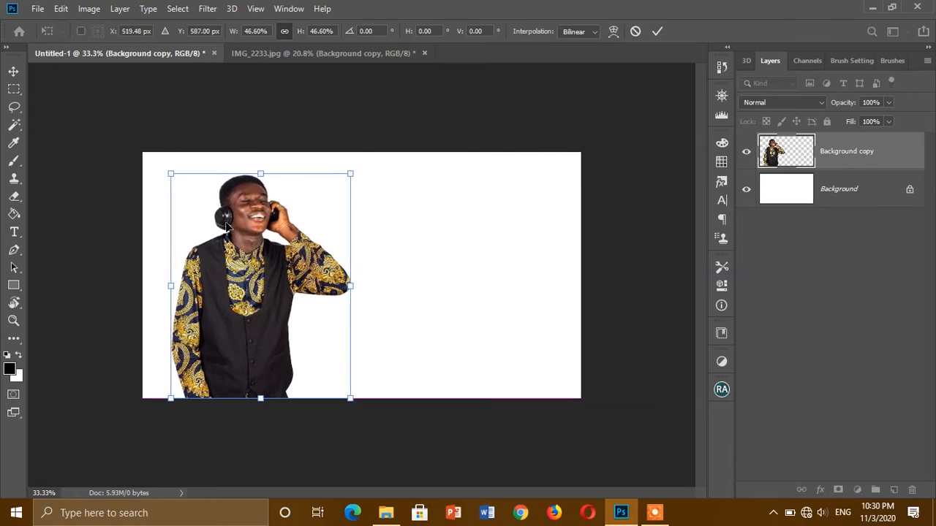
{"action": "left_click_drag", "start_coordinate": [176, 175], "coordinate": [169, 171]}
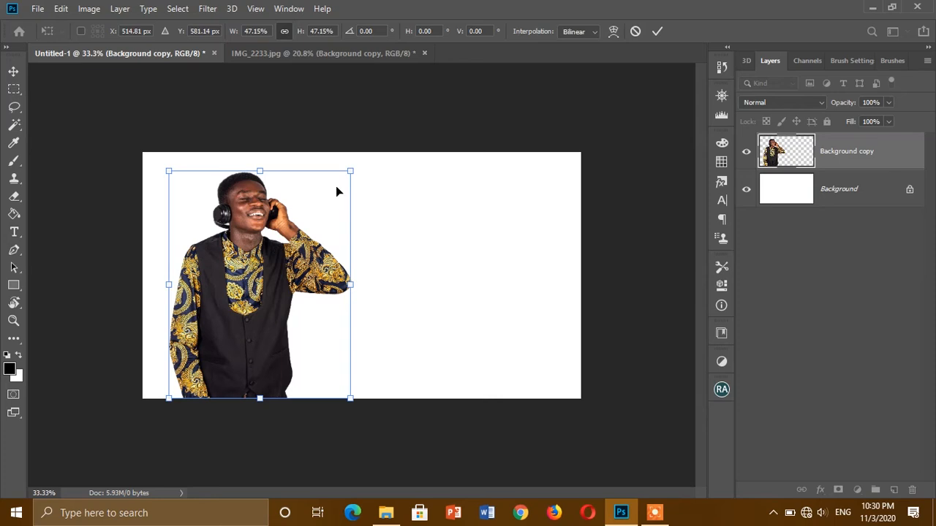
{"action": "left_click", "coordinate": [656, 32]}
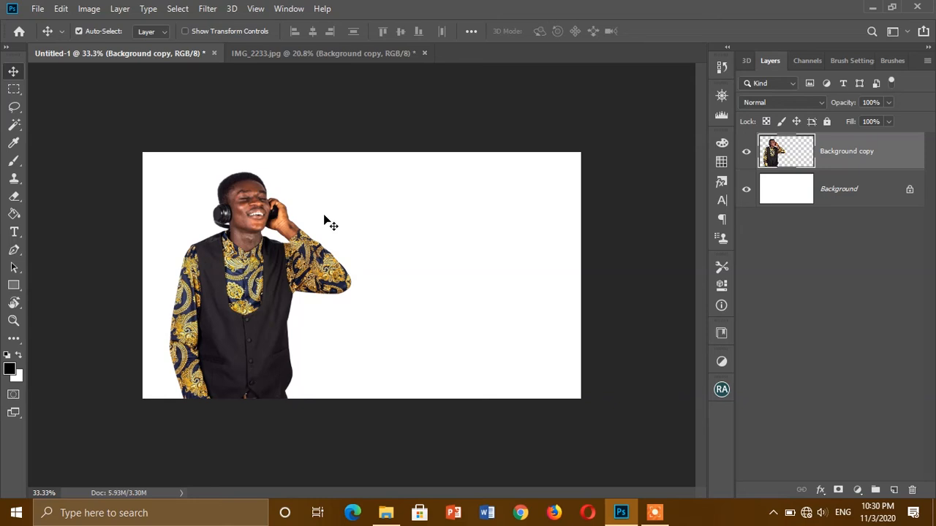
- Select a vertical strip about 0.03 in wide and 3.31 in high through the man's head and body and copy it to a new layer
{"action": "left_click", "coordinate": [15, 90]}
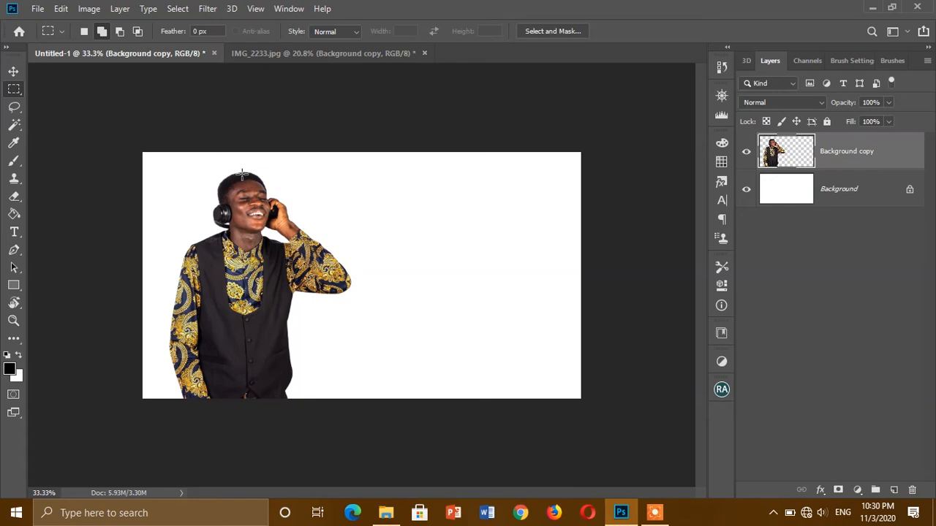
{"action": "key", "text": "ctrl+0"}
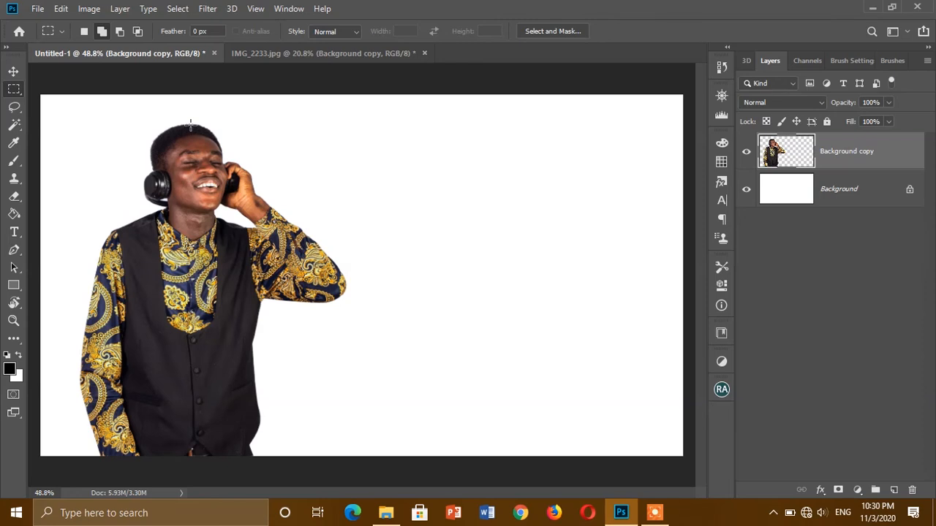
{"action": "left_click_drag", "start_coordinate": [189, 123], "coordinate": [192, 456]}
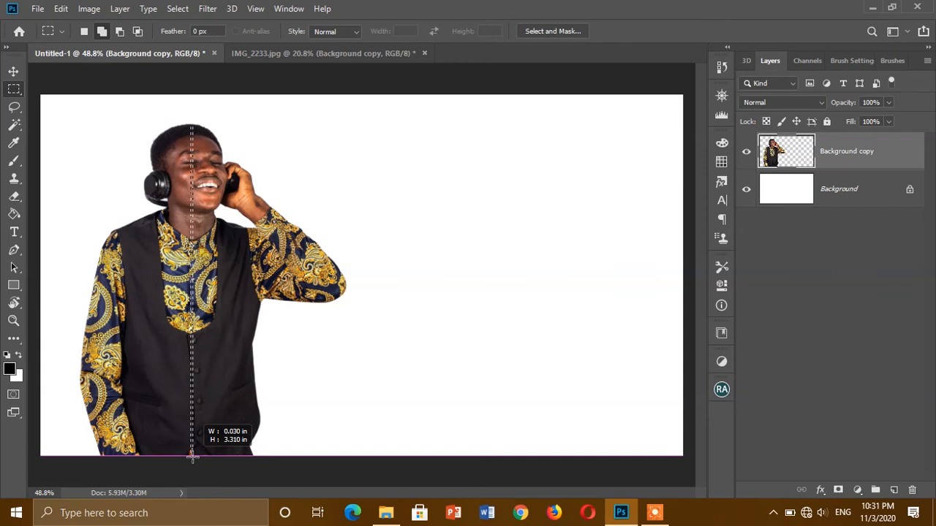
{"action": "left_click_drag", "start_coordinate": [192, 456], "coordinate": [191, 456]}
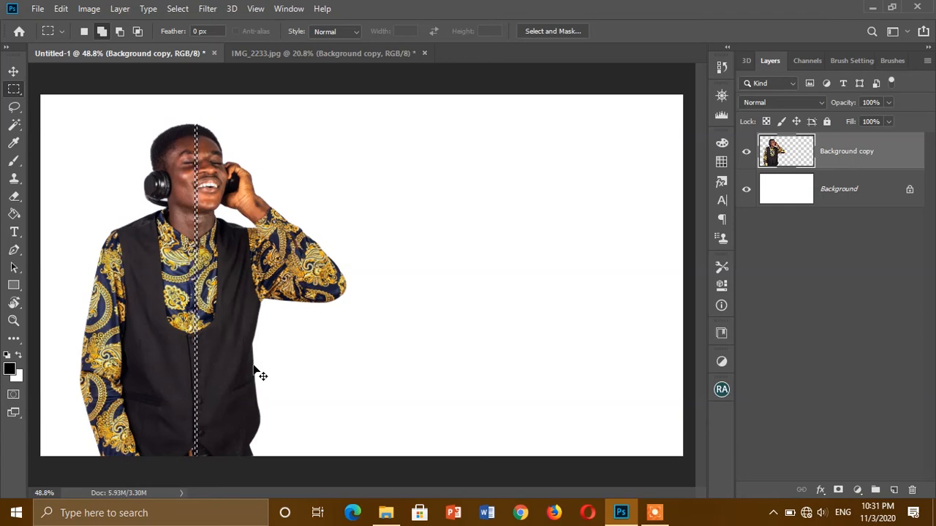
{"action": "key", "text": "ctrl+j"}
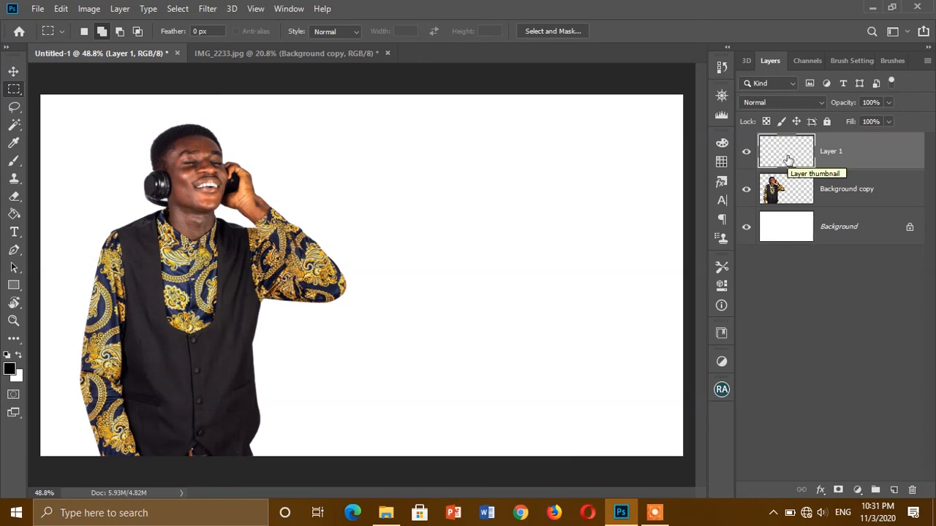
- Stretch the strip non-proportionally to the canvas's right edge, about 16222% wide at 100% height, and move its layer below the man's layer
{"action": "left_click_drag", "start_coordinate": [788, 159], "coordinate": [790, 162]}
{"action": "key", "text": "ctrl+t"}
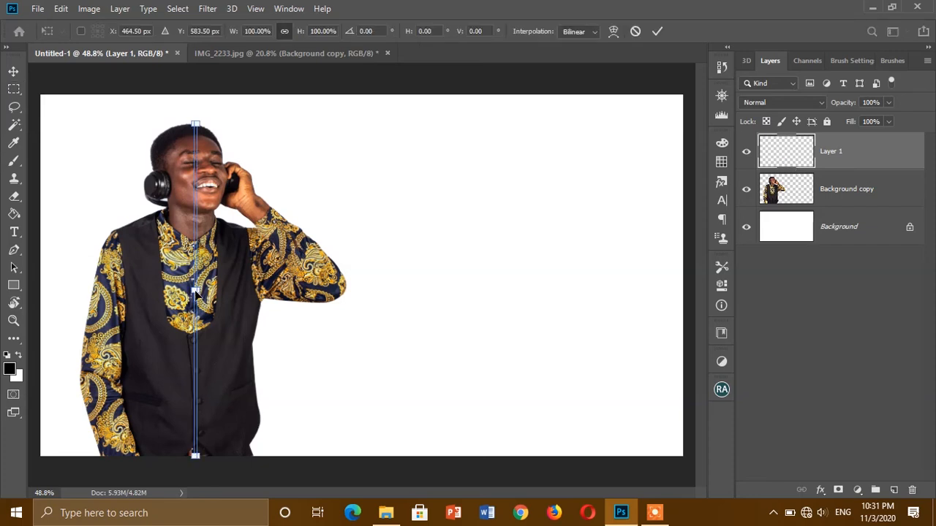
{"action": "left_click_drag", "start_coordinate": [196, 291], "coordinate": [229, 291]}
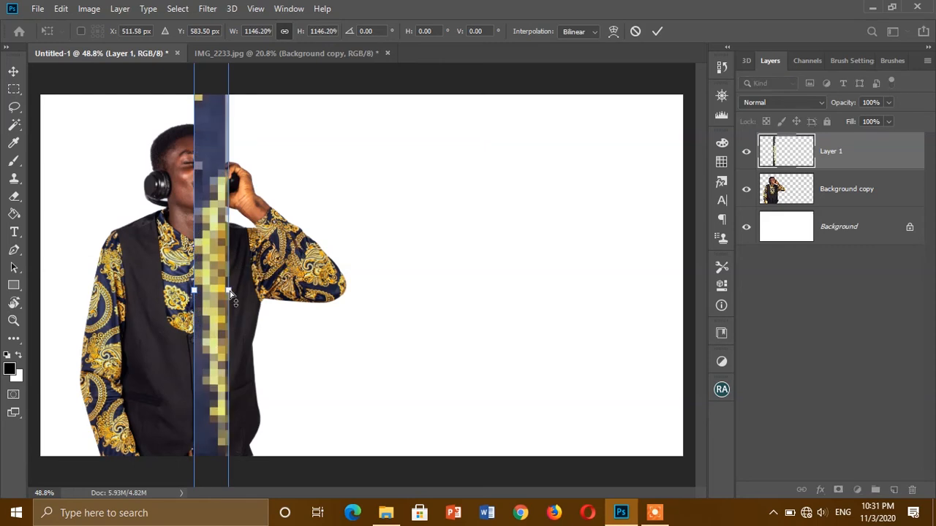
{"action": "key", "text": "ctrl+z"}
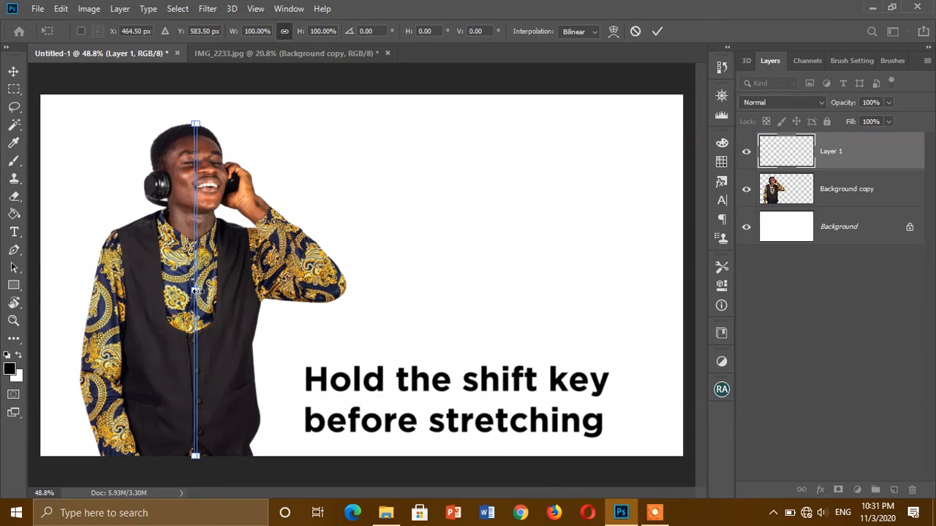
{"action": "left_click_drag", "start_coordinate": [195, 290], "coordinate": [688, 311]}
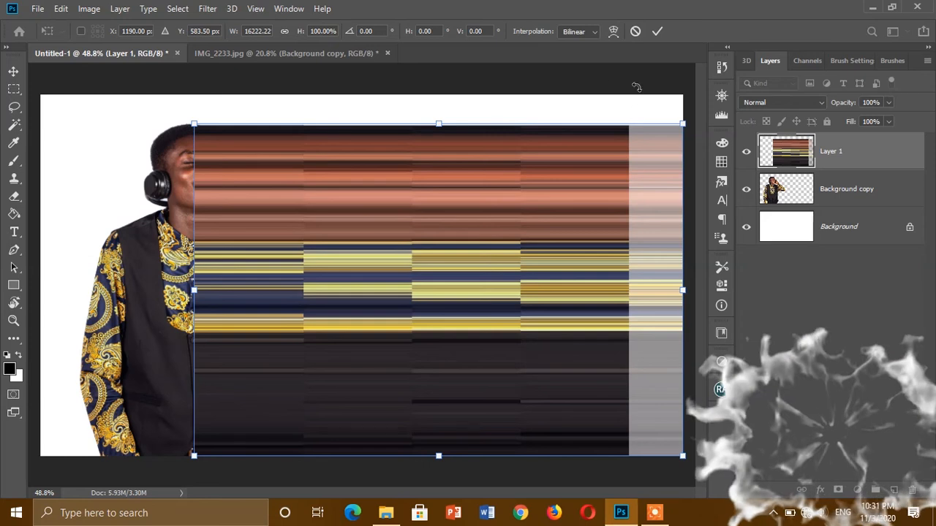
{"action": "left_click", "coordinate": [657, 31]}
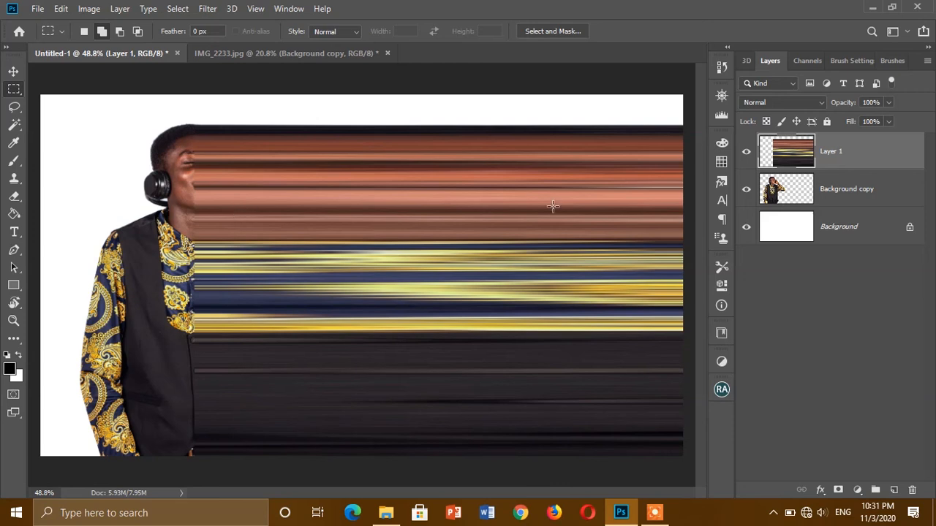
{"action": "left_click_drag", "start_coordinate": [851, 152], "coordinate": [846, 209]}
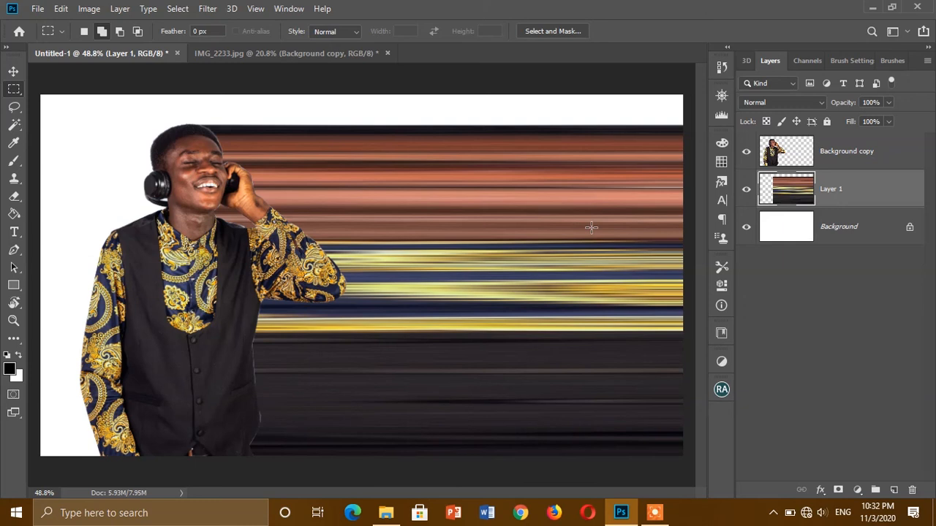
- Warp the stretched band into a twist by swapping its upper and lower corners at the canvas's right edge
{"action": "key", "text": "v"}
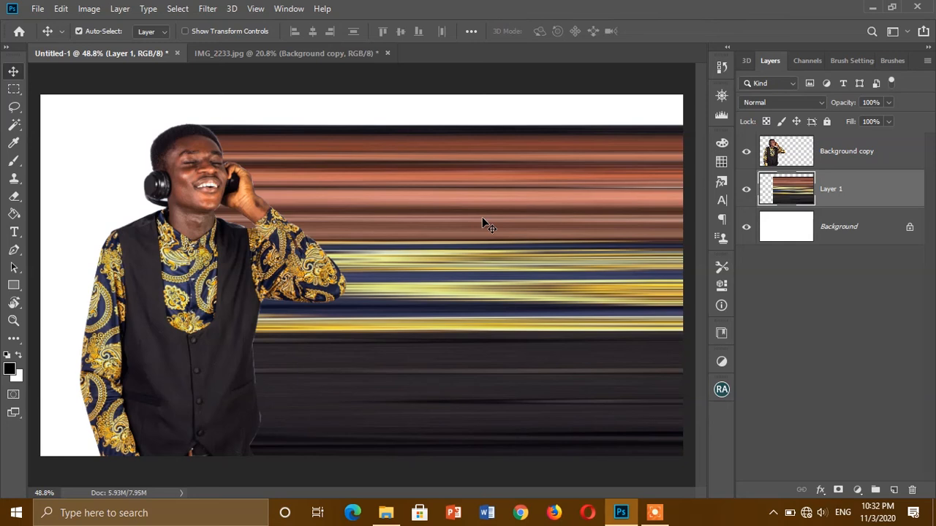
{"action": "key", "text": "ctrl+t"}
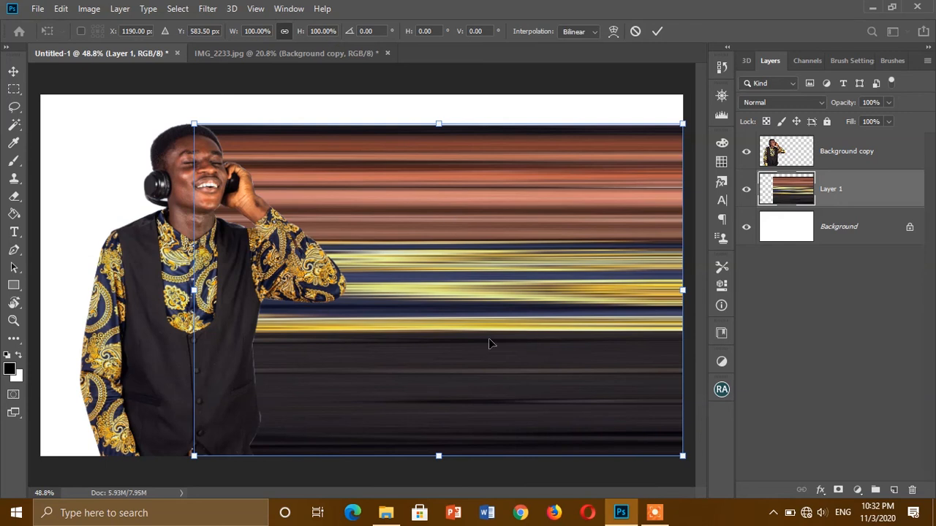
{"action": "left_click", "coordinate": [612, 32]}
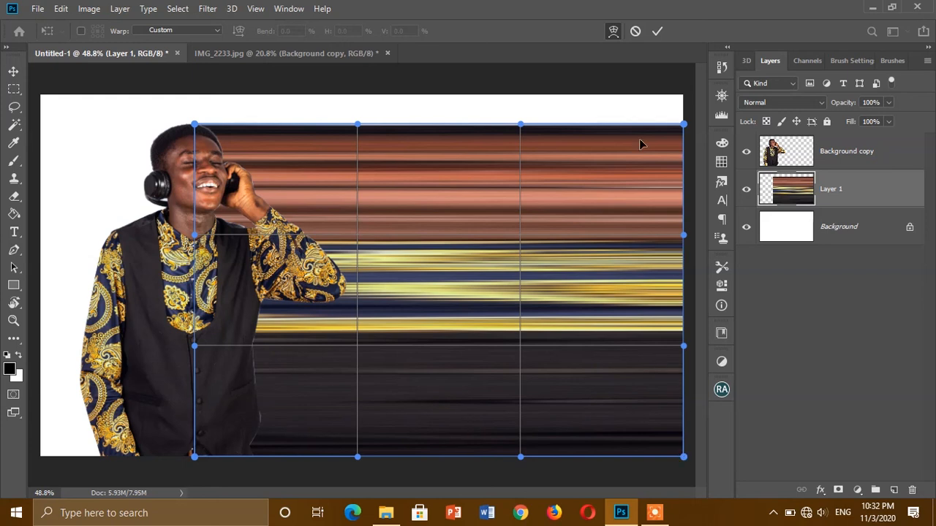
{"action": "left_click_drag", "start_coordinate": [683, 459], "coordinate": [657, 93]}
{"action": "left_click_drag", "start_coordinate": [684, 129], "coordinate": [684, 457]}
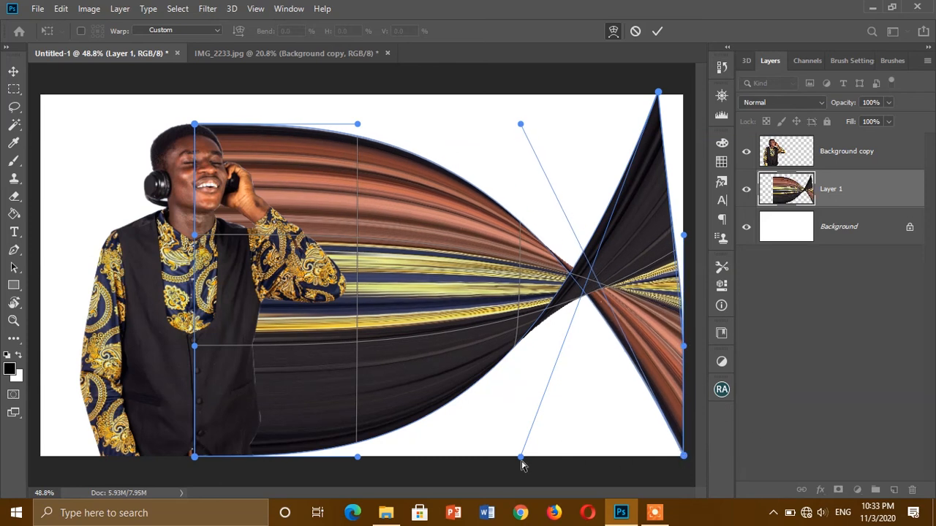
- Refine the warp's curve handles and corners so the band tapers smoothly into the twist and fills the canvas's upper-right corner, and apply it
{"action": "left_click_drag", "start_coordinate": [516, 456], "coordinate": [386, 378]}
{"action": "mouse_move", "coordinate": [196, 457]}
{"action": "left_mouse_down"}
{"action": "mouse_move", "coordinate": [198, 477]}
{"action": "mouse_move", "coordinate": [198, 468]}
{"action": "left_mouse_up"}
{"action": "left_click_drag", "start_coordinate": [357, 125], "coordinate": [268, 153]}
{"action": "left_click_drag", "start_coordinate": [658, 92], "coordinate": [684, 90]}
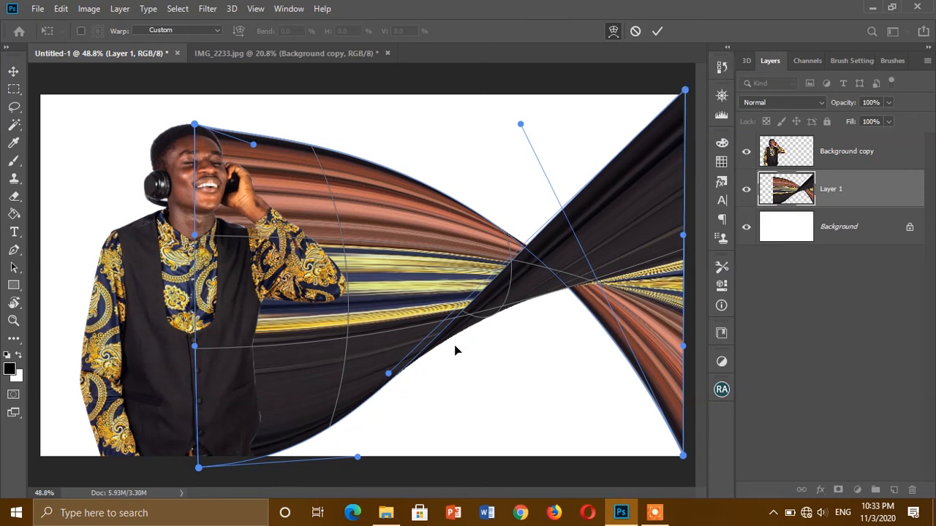
{"action": "left_click", "coordinate": [657, 31]}
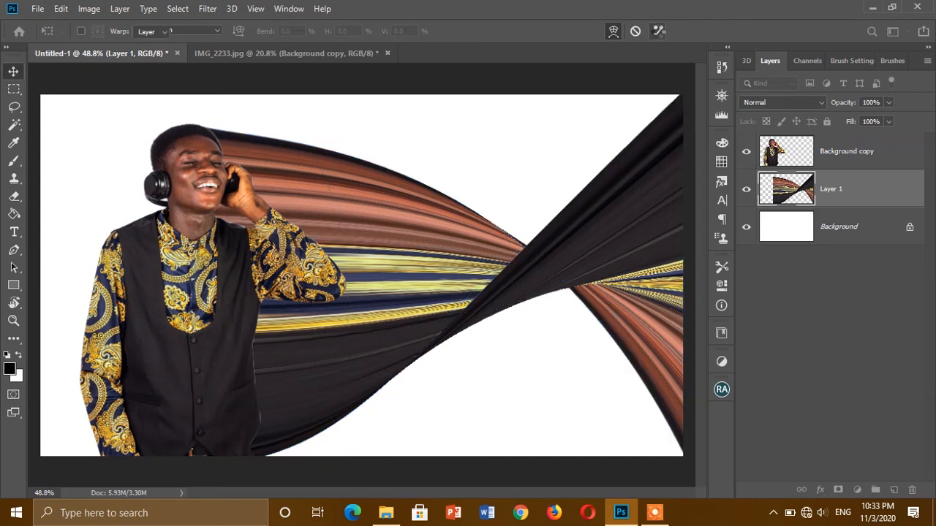